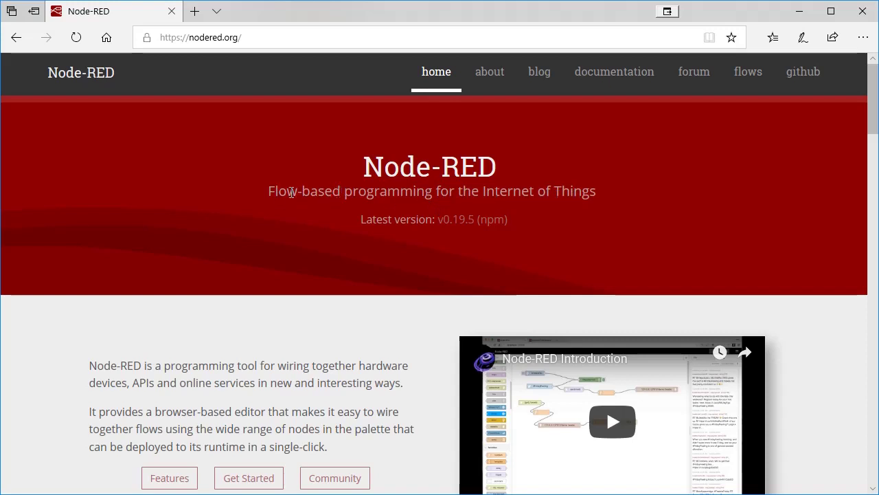
Scroll the nodered.org homepage down to Get Started's Run locally, On a device and In the cloud lists.
{"action": "scroll", "coordinate": [433, 251], "scroll_direction": "down", "scroll_amount": 2}
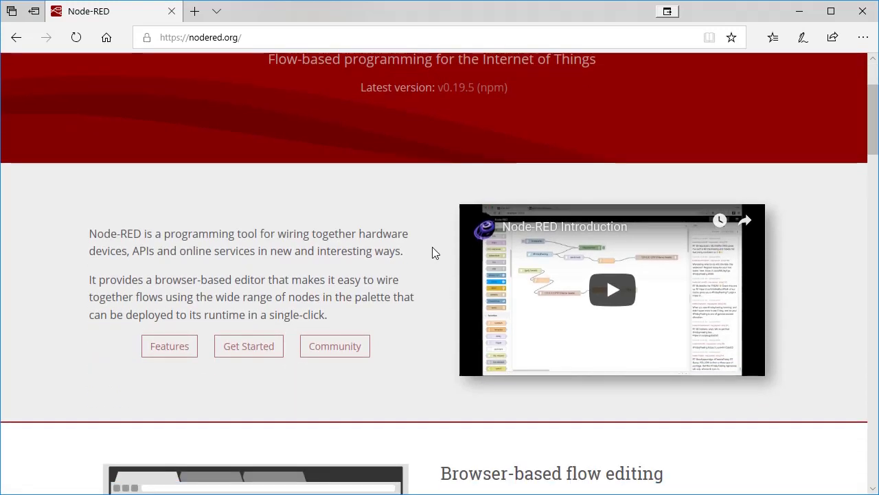
{"action": "scroll", "coordinate": [377, 246], "scroll_direction": "down", "scroll_amount": 2}
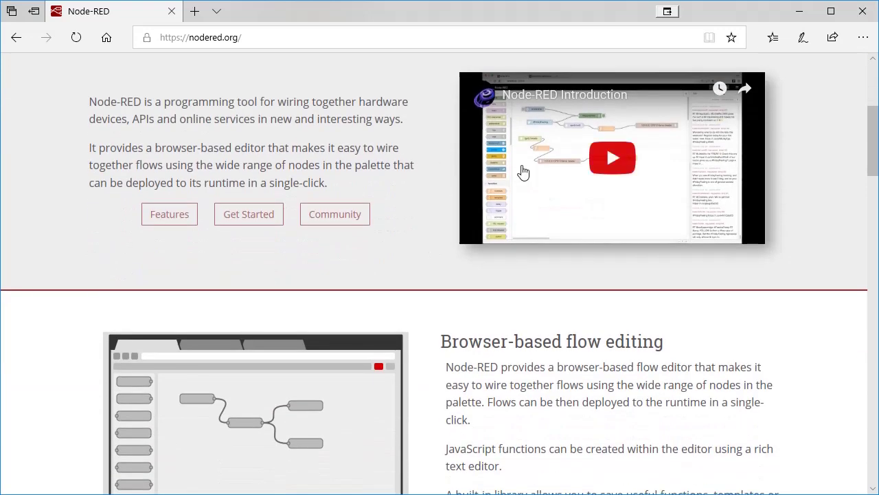
{"action": "scroll", "coordinate": [405, 227], "scroll_direction": "down", "scroll_amount": 2}
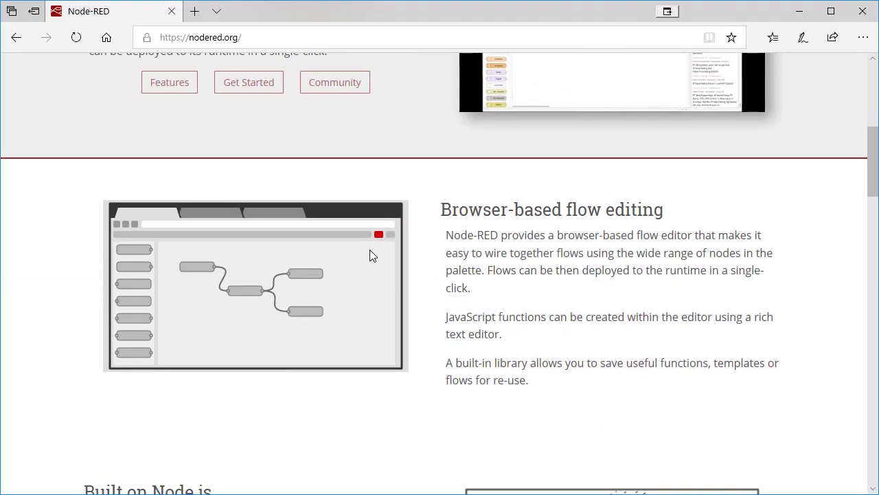
{"action": "scroll", "coordinate": [369, 255], "scroll_direction": "down", "scroll_amount": 1}
{"action": "scroll", "coordinate": [369, 256], "scroll_direction": "up", "scroll_amount": 4}
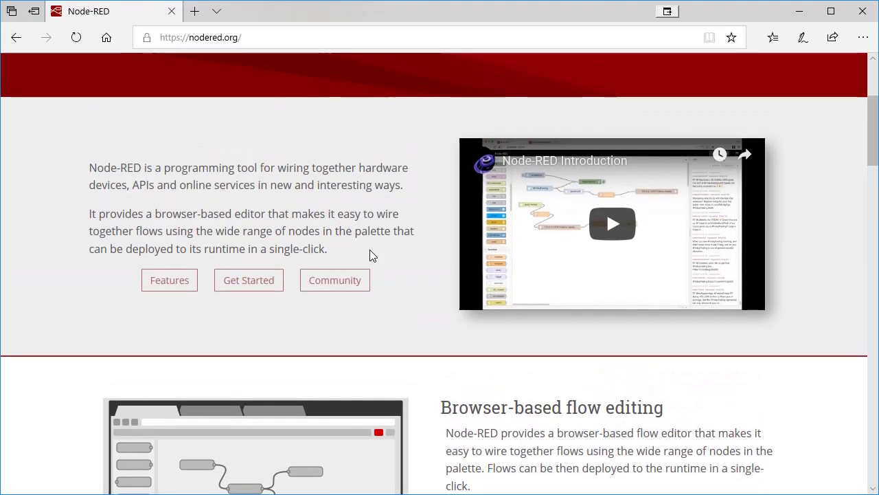
{"action": "scroll", "coordinate": [369, 255], "scroll_direction": "up", "scroll_amount": 3}
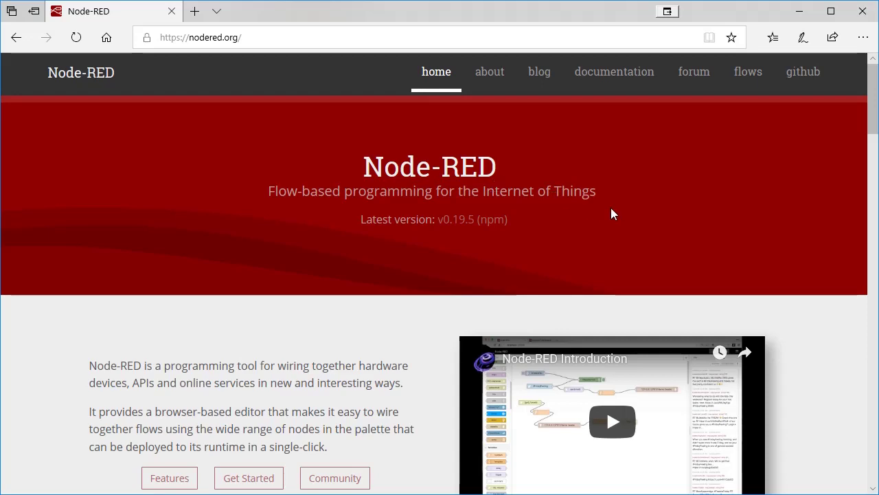
{"action": "scroll", "coordinate": [612, 214], "scroll_direction": "down", "scroll_amount": 2}
{"action": "scroll", "coordinate": [611, 213], "scroll_direction": "down", "scroll_amount": 4}
{"action": "scroll", "coordinate": [613, 213], "scroll_direction": "down", "scroll_amount": 5}
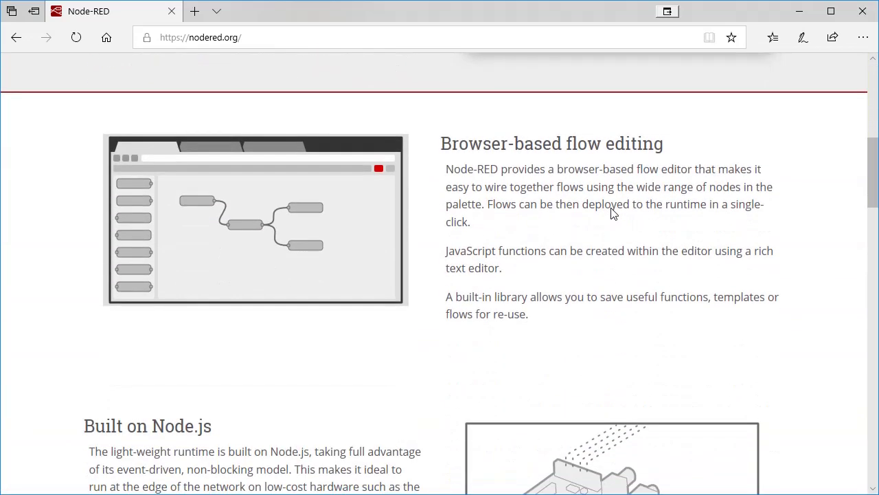
{"action": "scroll", "coordinate": [613, 214], "scroll_direction": "down", "scroll_amount": 6}
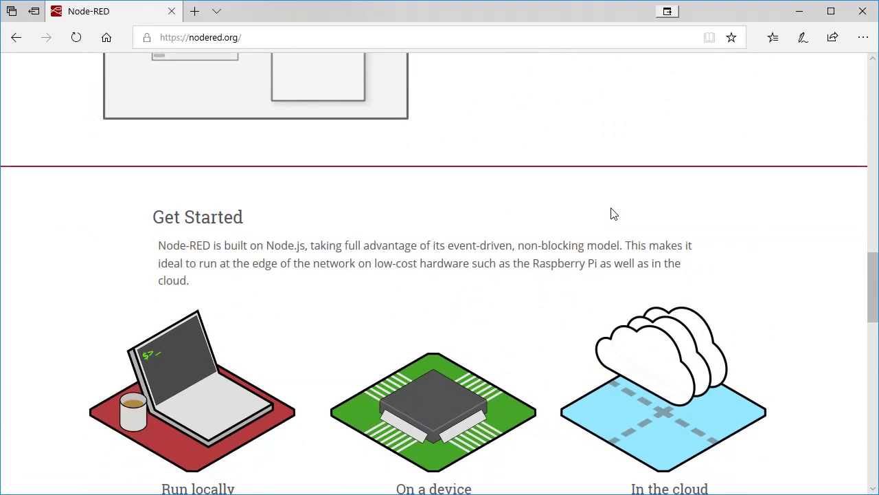
{"action": "scroll", "coordinate": [493, 204], "scroll_direction": "down", "scroll_amount": 3}
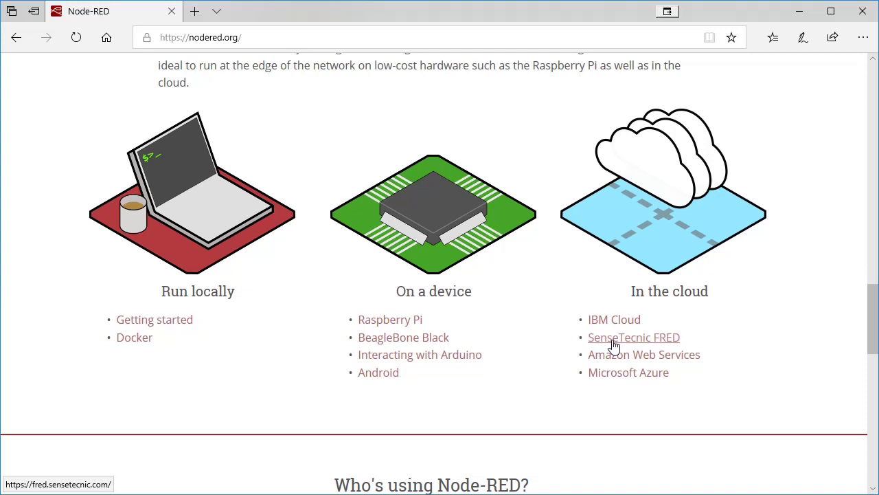
Open Sense Tecnic's FRED site and choose Sign Up under the free FRED Short plan.
{"action": "left_click", "coordinate": [614, 344]}
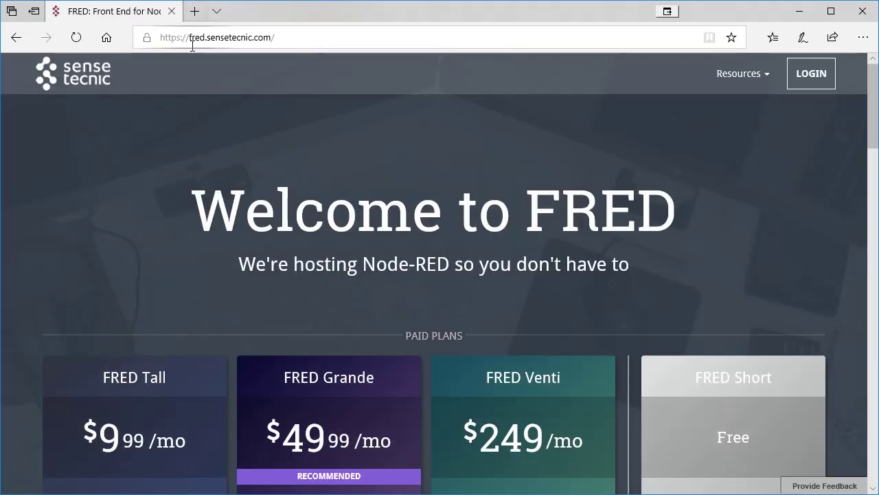
{"action": "scroll", "coordinate": [546, 177], "scroll_direction": "down", "scroll_amount": 1}
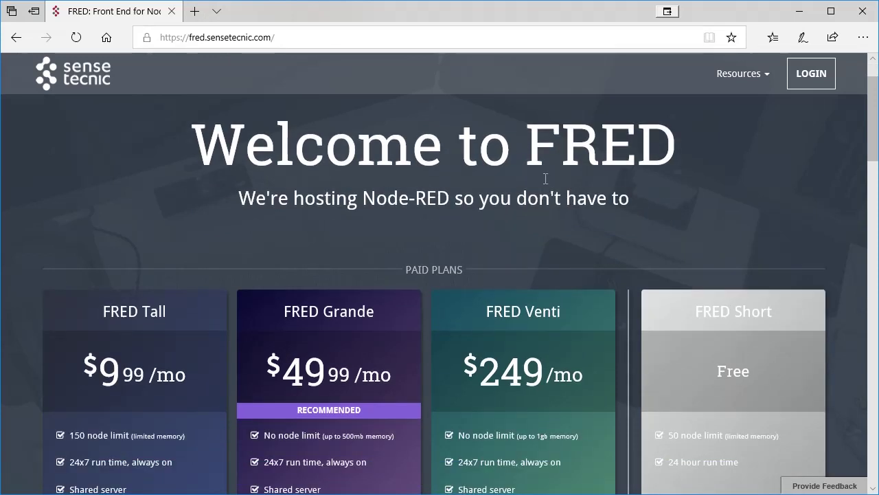
{"action": "scroll", "coordinate": [546, 178], "scroll_direction": "down", "scroll_amount": 1}
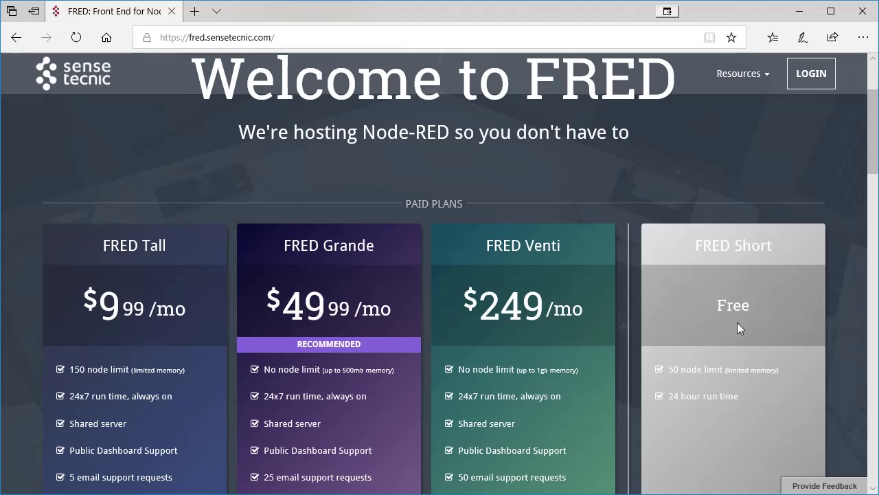
{"action": "scroll", "coordinate": [737, 323], "scroll_direction": "down", "scroll_amount": 2}
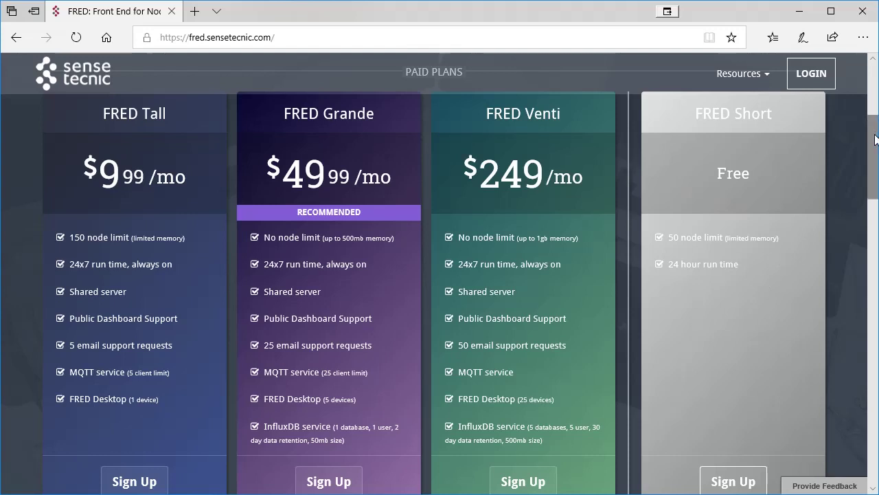
{"action": "scroll", "coordinate": [874, 138], "scroll_direction": "down", "scroll_amount": 1}
{"action": "left_click_drag", "start_coordinate": [875, 142], "coordinate": [875, 148]}
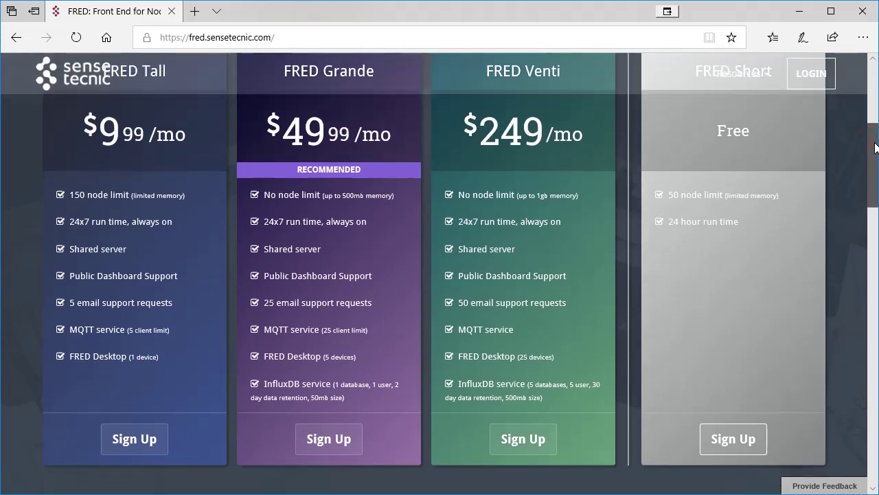
{"action": "left_click_drag", "start_coordinate": [875, 147], "coordinate": [863, 168]}
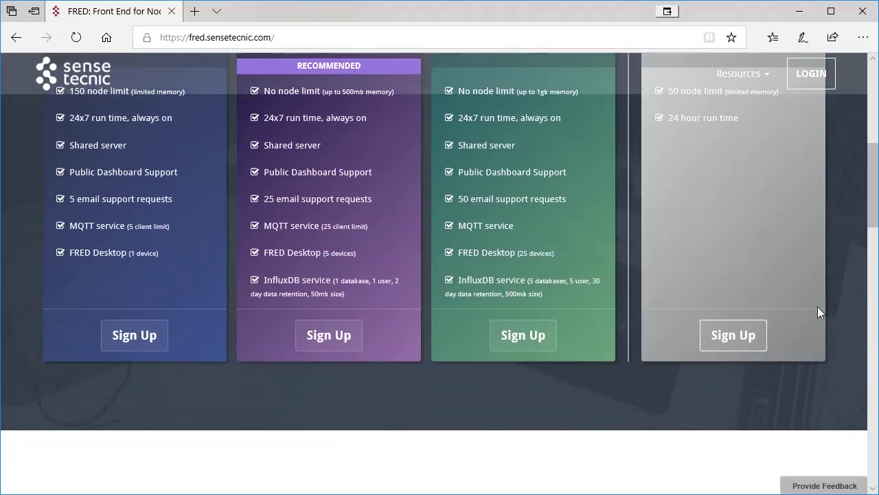
{"action": "left_click", "coordinate": [733, 337]}
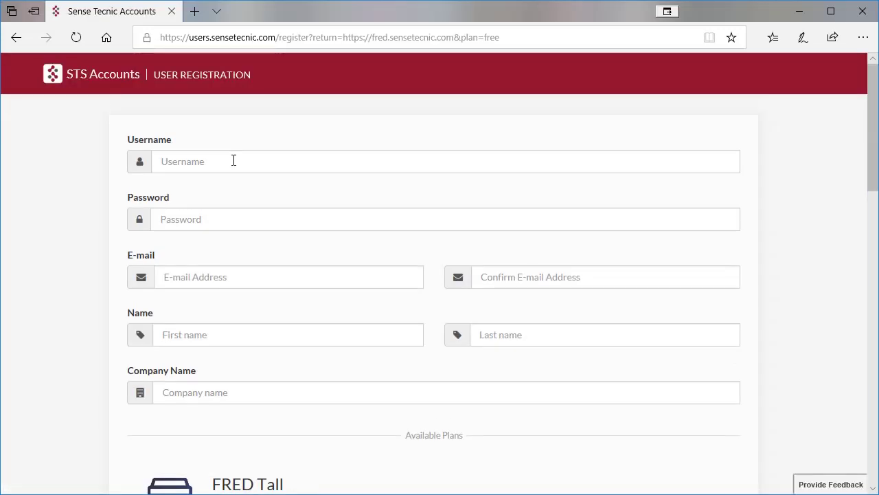
Enter the account username and password, and the e-mail address plus its confirmation.
{"action": "left_click", "coordinate": [234, 160]}
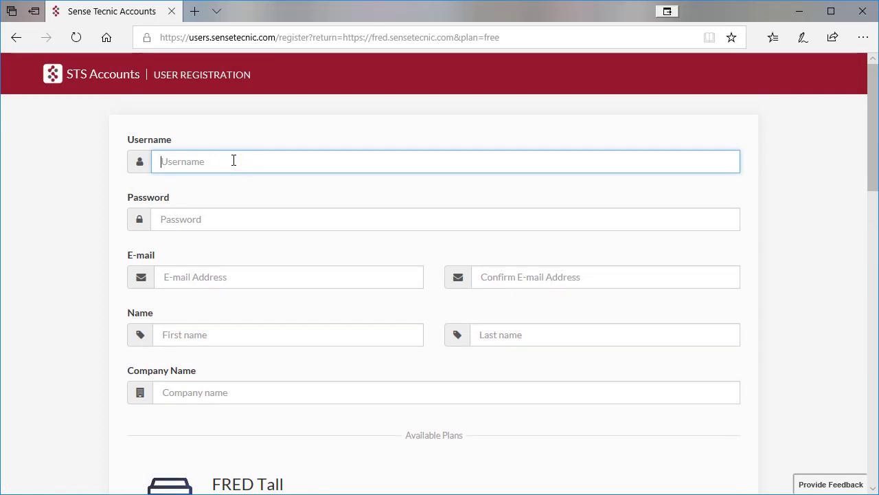
{"action": "type", "text": "tourelle95"}
{"action": "left_click", "coordinate": [194, 219]}
{"action": "type", "text": "********"}
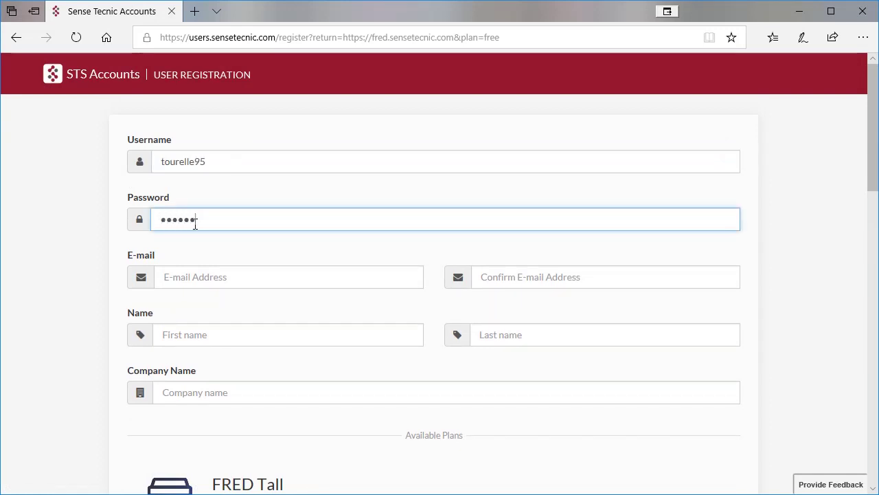
{"action": "left_click", "coordinate": [198, 282]}
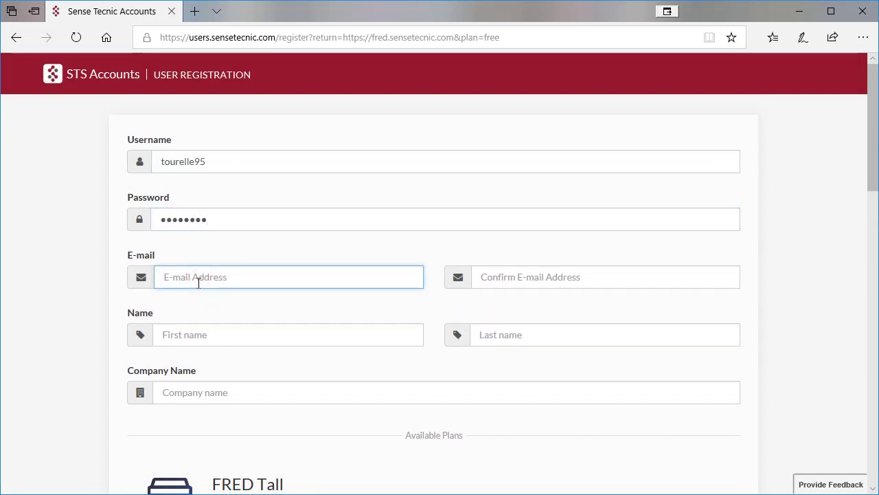
{"action": "left_click", "coordinate": [510, 278]}
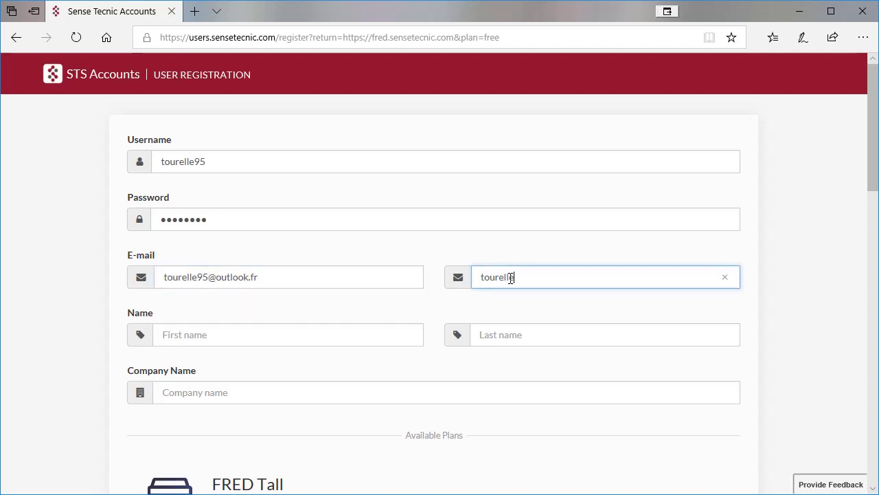
Fill in the first name, last name and organisation fields.
{"action": "left_click", "coordinate": [366, 339]}
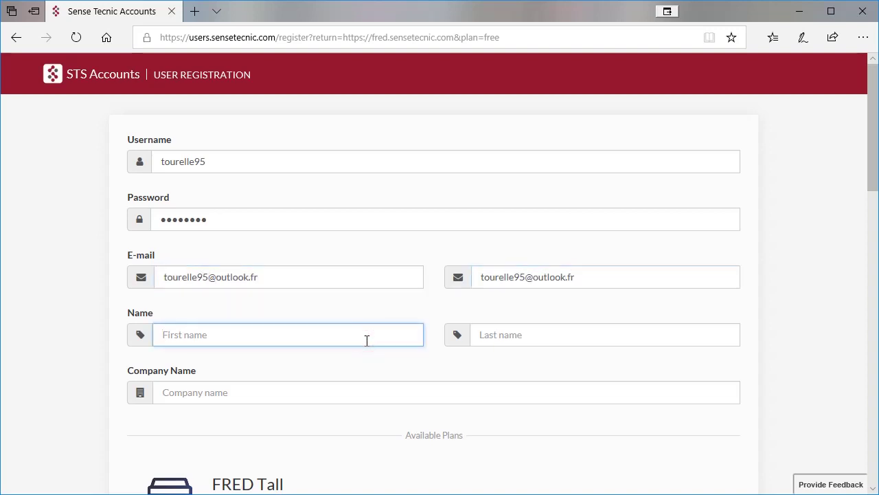
{"action": "type", "text": "prof"}
{"action": "left_click", "coordinate": [570, 333]}
{"action": "type", "text": "la tourelle"}
{"action": "left_click", "coordinate": [336, 394]}
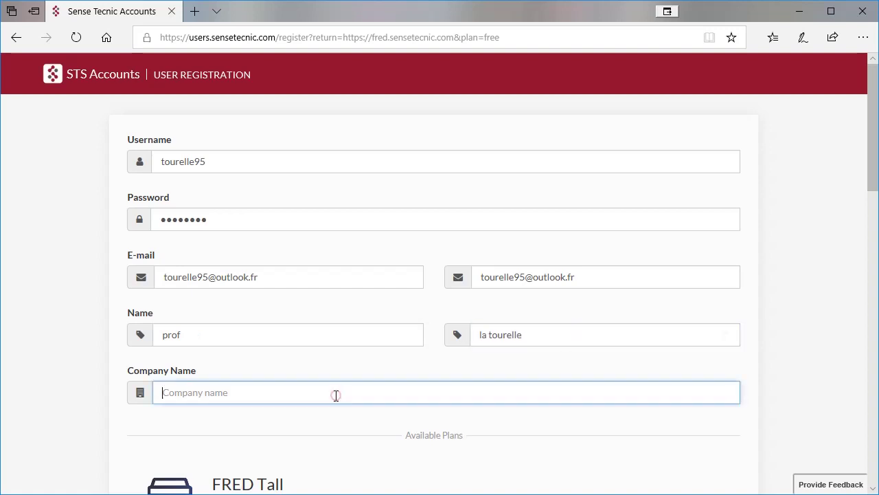
{"action": "type", "text": "lycee de la tourelle"}
Say FRED is for learning Node-RED, tick Home automation, and accept the Terms of Use.
{"action": "scroll", "coordinate": [336, 395], "scroll_direction": "down", "scroll_amount": 4}
{"action": "scroll", "coordinate": [336, 396], "scroll_direction": "down", "scroll_amount": 3}
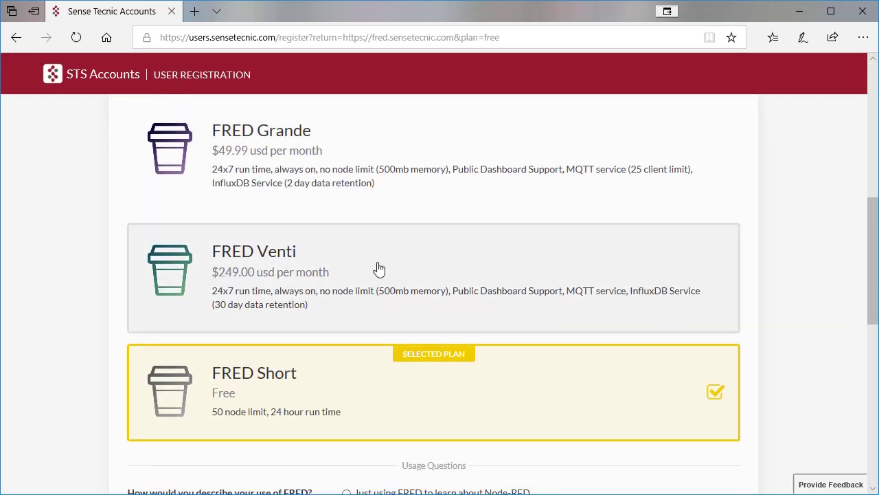
{"action": "scroll", "coordinate": [423, 380], "scroll_direction": "down", "scroll_amount": 1}
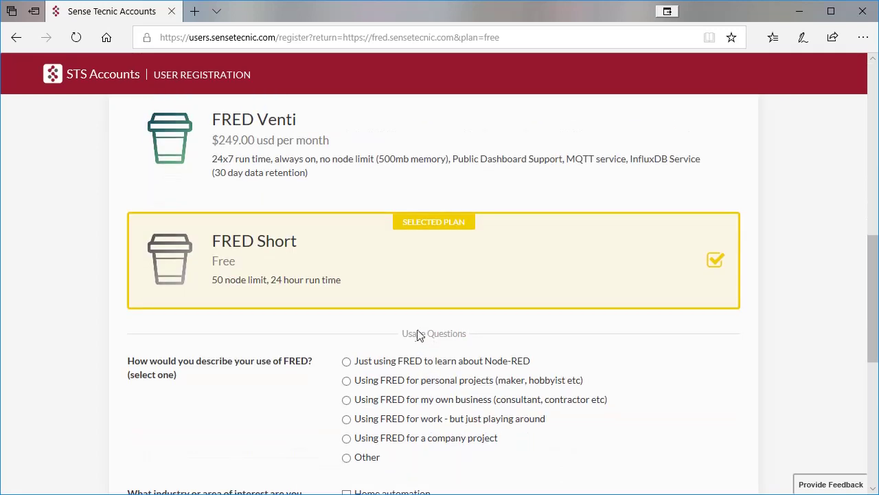
{"action": "scroll", "coordinate": [420, 337], "scroll_direction": "down", "scroll_amount": 3}
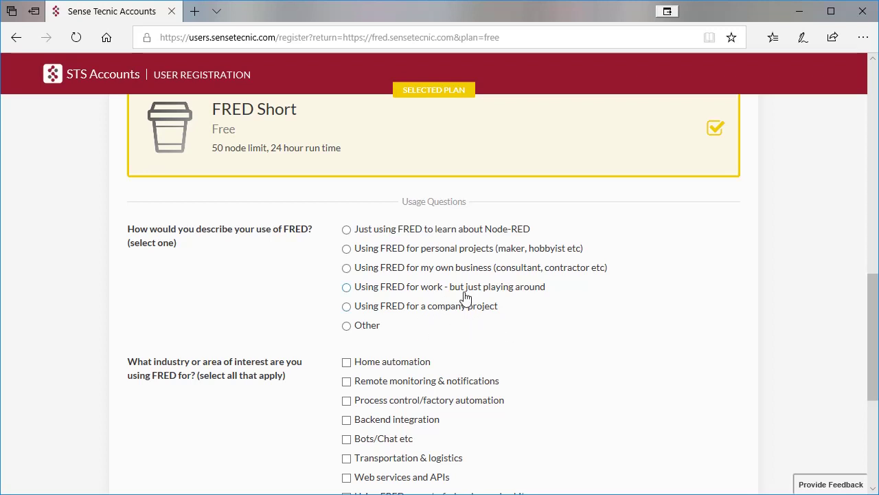
{"action": "left_click", "coordinate": [346, 231]}
{"action": "scroll", "coordinate": [460, 328], "scroll_direction": "down", "scroll_amount": 2}
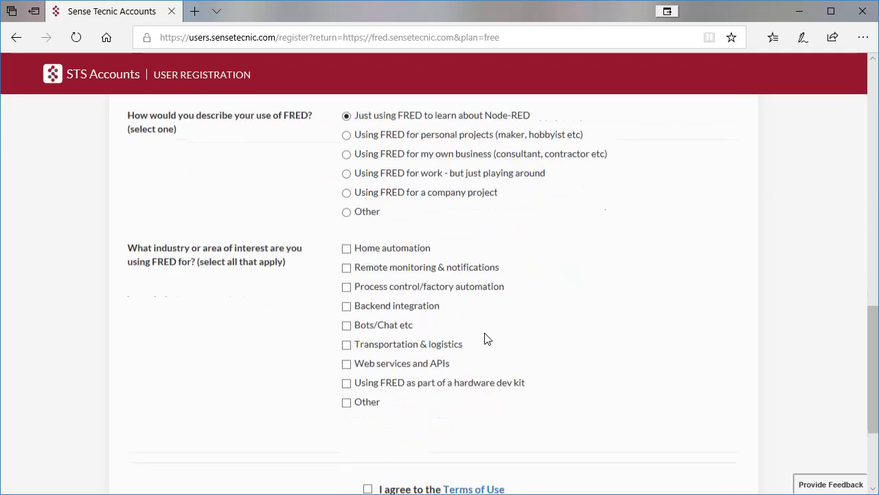
{"action": "left_click", "coordinate": [347, 231]}
{"action": "scroll", "coordinate": [481, 310], "scroll_direction": "down", "scroll_amount": 2}
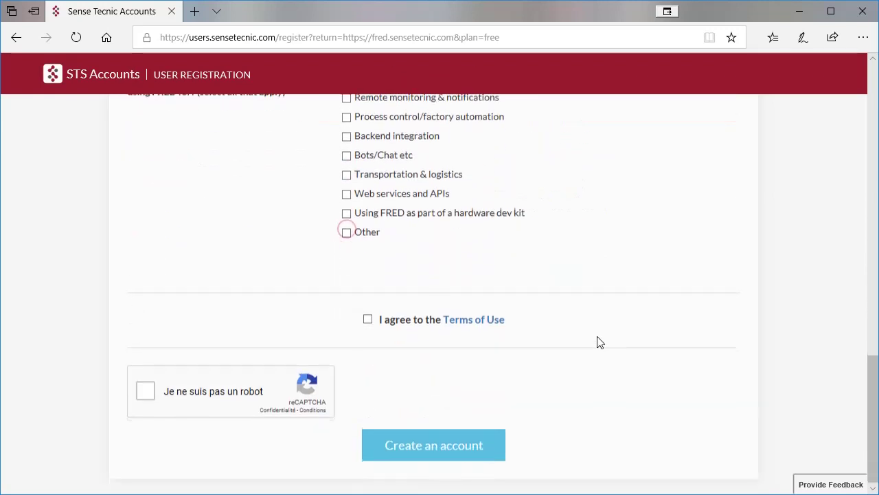
{"action": "left_click", "coordinate": [368, 318]}
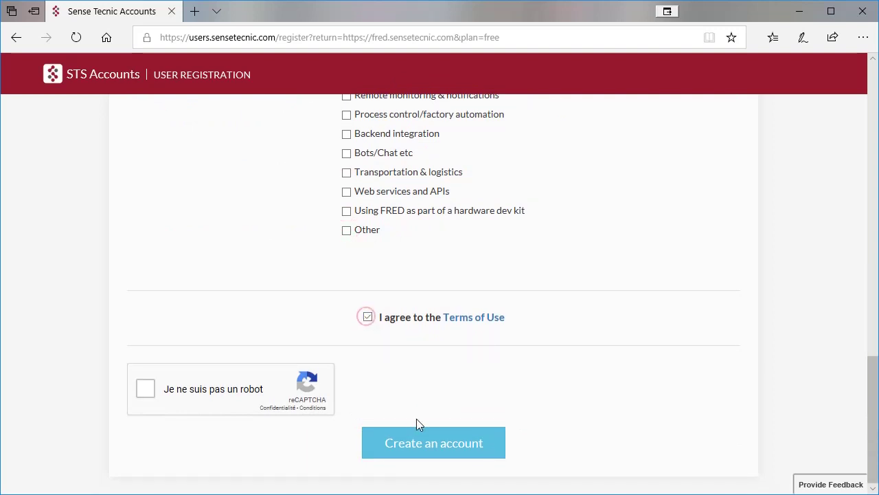
Solve the reCAPTCHA storefront image challenge and submit the registration form.
{"action": "left_click", "coordinate": [145, 389]}
{"action": "left_click", "coordinate": [232, 203]}
{"action": "left_click", "coordinate": [364, 206]}
{"action": "left_click", "coordinate": [361, 271]}
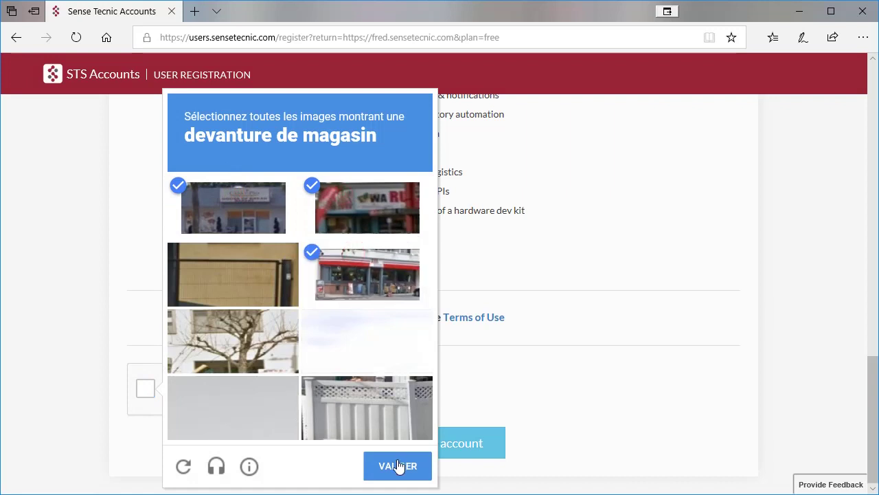
{"action": "left_click", "coordinate": [391, 464]}
{"action": "left_click", "coordinate": [451, 450]}
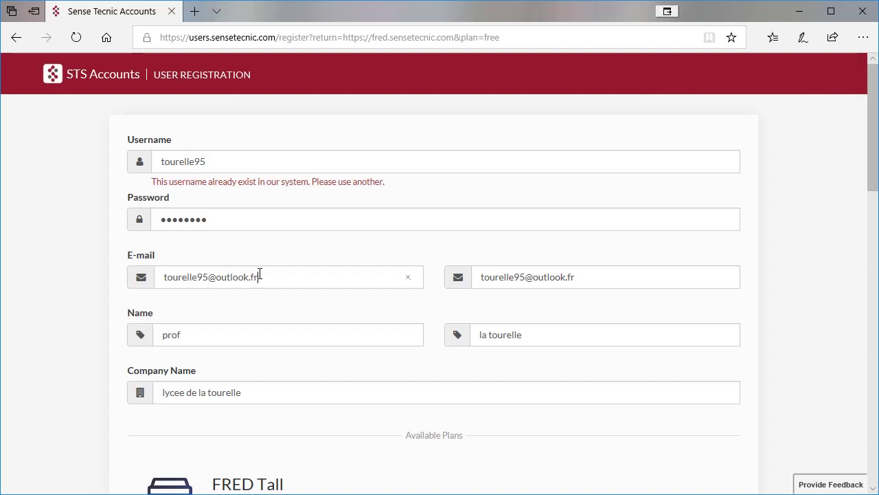
Select the entire E-mail field entry for correction.
{"action": "left_click_drag", "start_coordinate": [259, 276], "coordinate": [162, 280]}
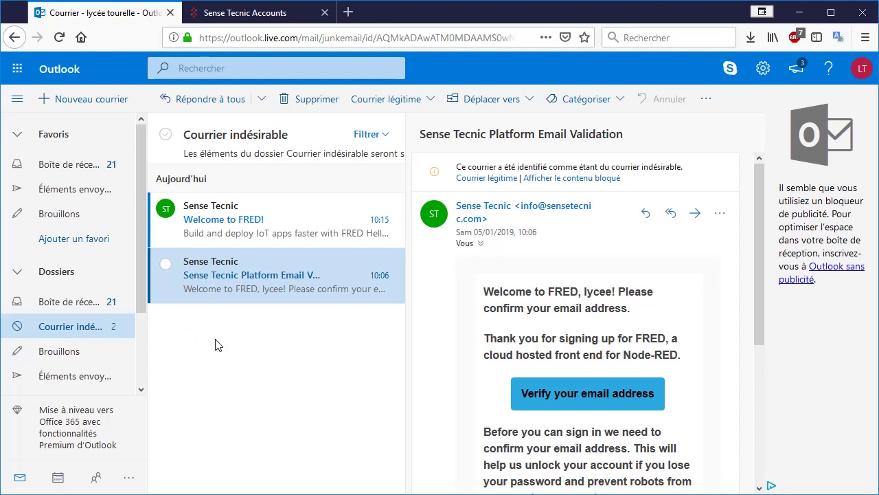
Use the 'Verify your email address' link in the Sense Tecnic validation email.
{"action": "left_click", "coordinate": [582, 399]}
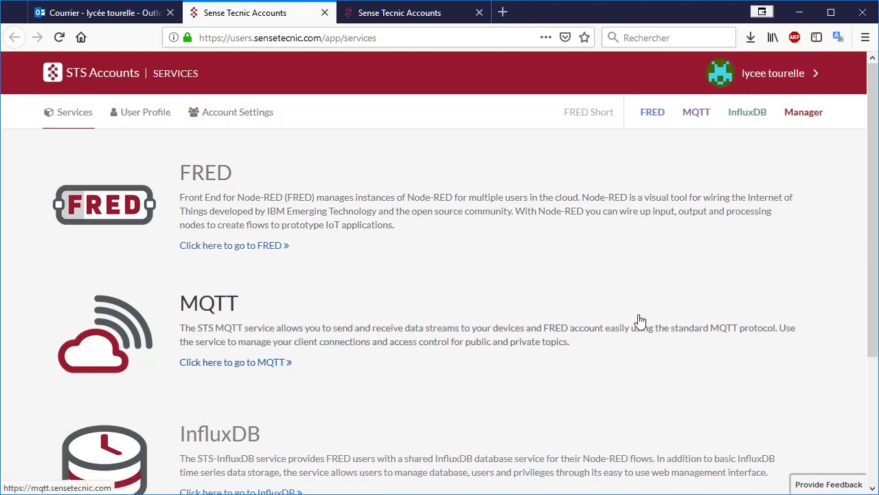
Go from the STS Accounts Services page to the FRED service via the top navigation.
{"action": "scroll", "coordinate": [402, 299], "scroll_direction": "down", "scroll_amount": 2}
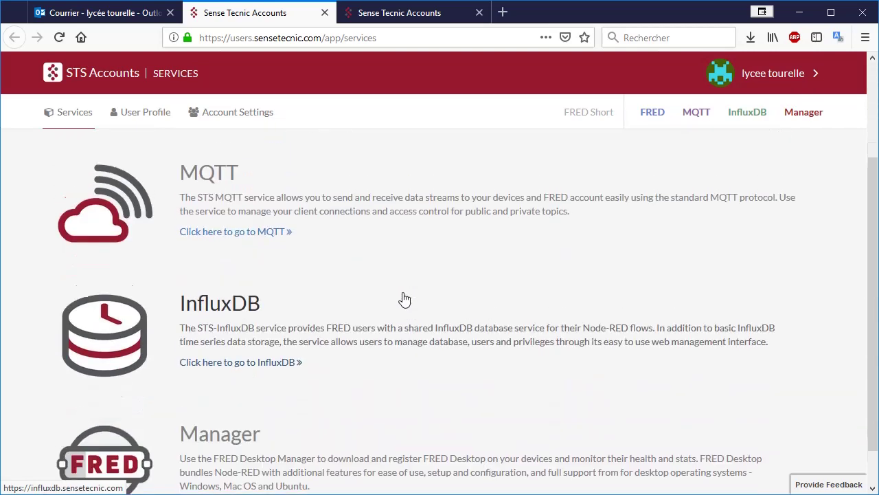
{"action": "scroll", "coordinate": [403, 298], "scroll_direction": "up", "scroll_amount": 2}
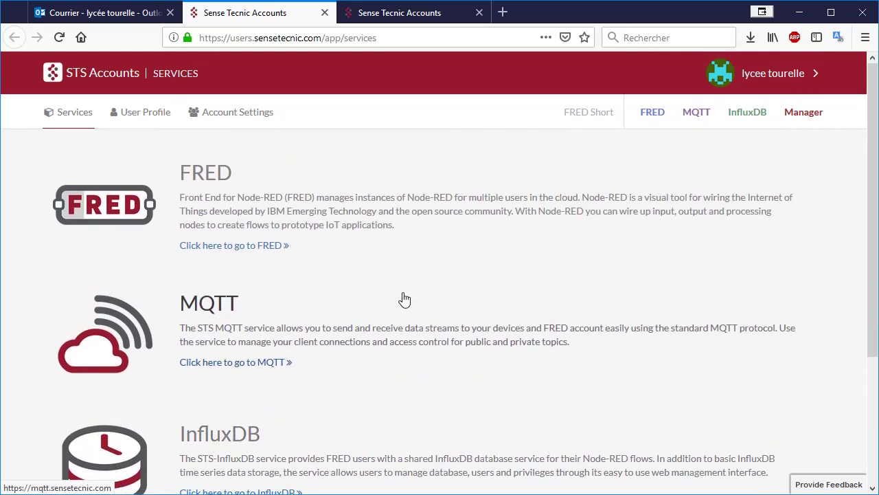
{"action": "left_click", "coordinate": [651, 115]}
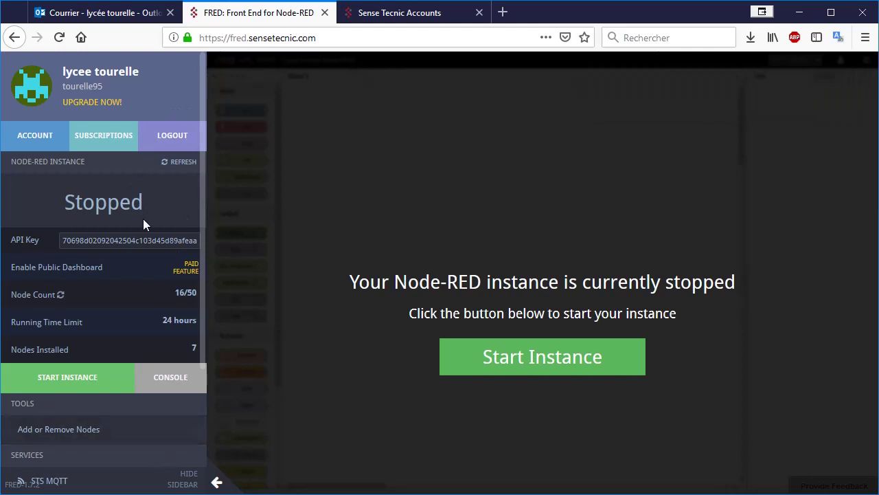
Review the FRED sidebar and launch the Node-RED instance with START INSTANCE.
{"action": "scroll", "coordinate": [143, 218], "scroll_direction": "down", "scroll_amount": 3}
{"action": "scroll", "coordinate": [144, 225], "scroll_direction": "up", "scroll_amount": 5}
{"action": "scroll", "coordinate": [132, 305], "scroll_direction": "down", "scroll_amount": 4}
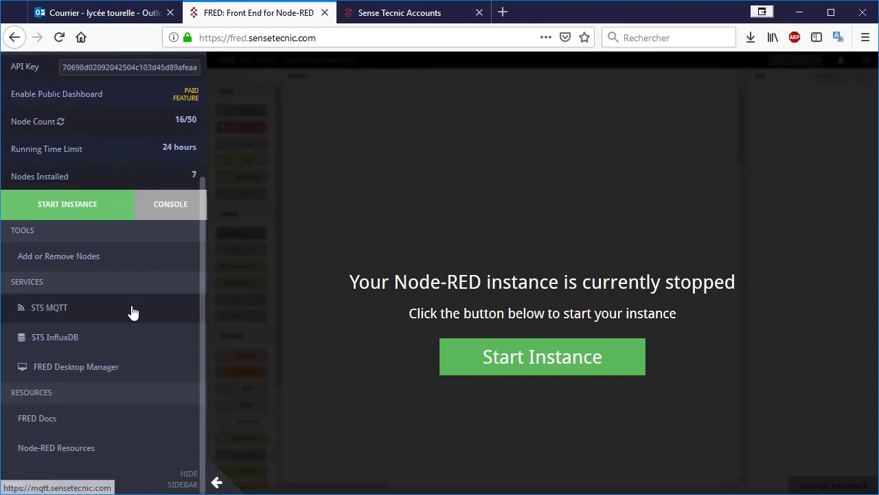
{"action": "scroll", "coordinate": [134, 310], "scroll_direction": "up", "scroll_amount": 4}
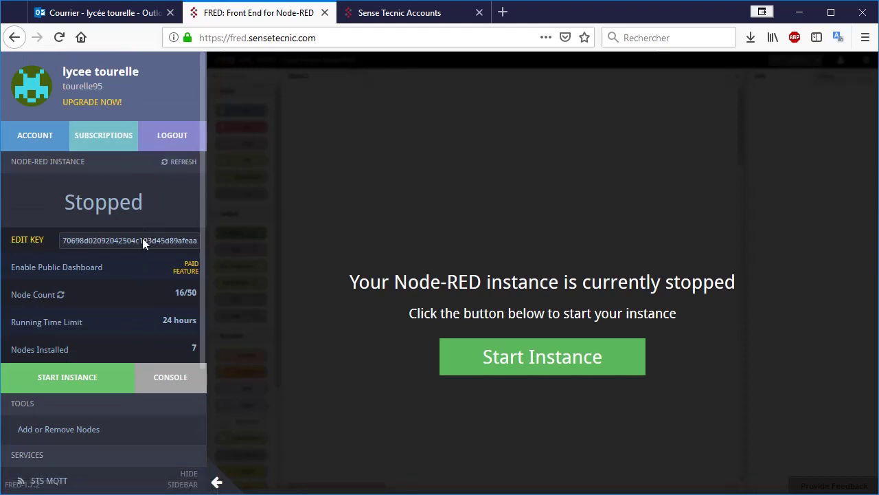
{"action": "mouse_move", "coordinate": [143, 274]}
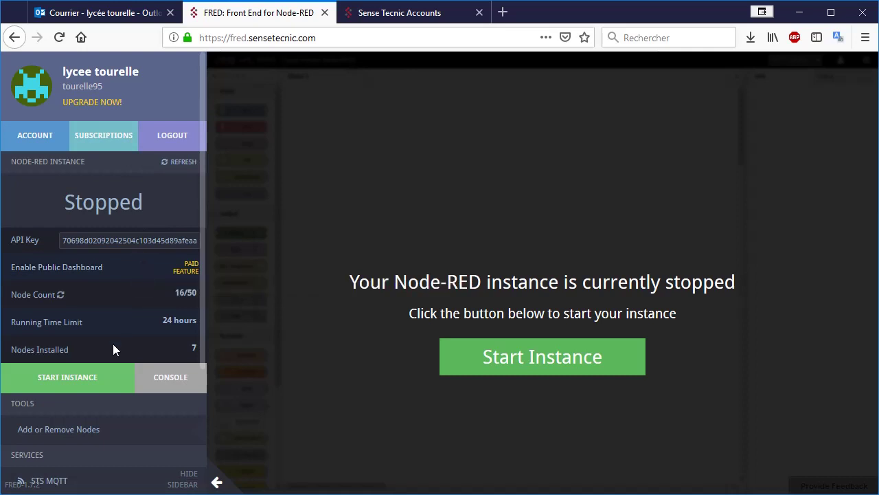
{"action": "left_click", "coordinate": [72, 384]}
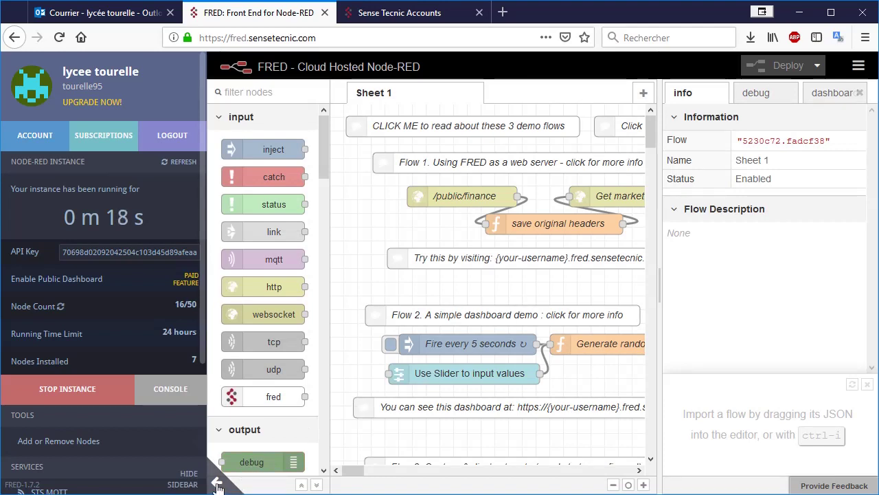
Hide the account panel and add a new empty Flow 1 tab via Flows > Add.
{"action": "left_click", "coordinate": [217, 486]}
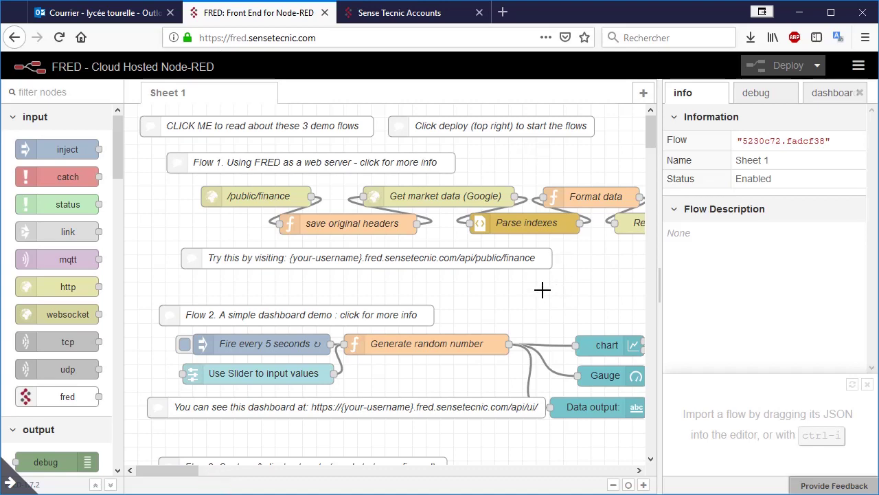
{"action": "scroll", "coordinate": [443, 386], "scroll_direction": "down", "scroll_amount": 5}
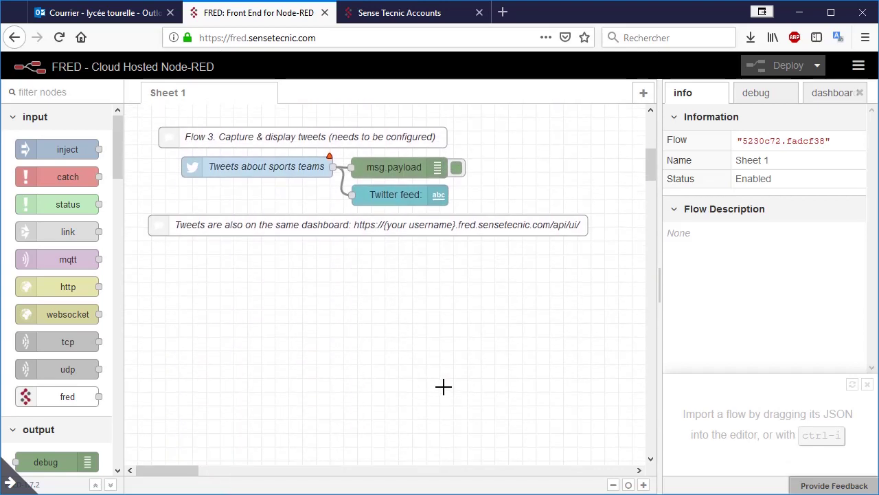
{"action": "scroll", "coordinate": [443, 387], "scroll_direction": "up", "scroll_amount": 5}
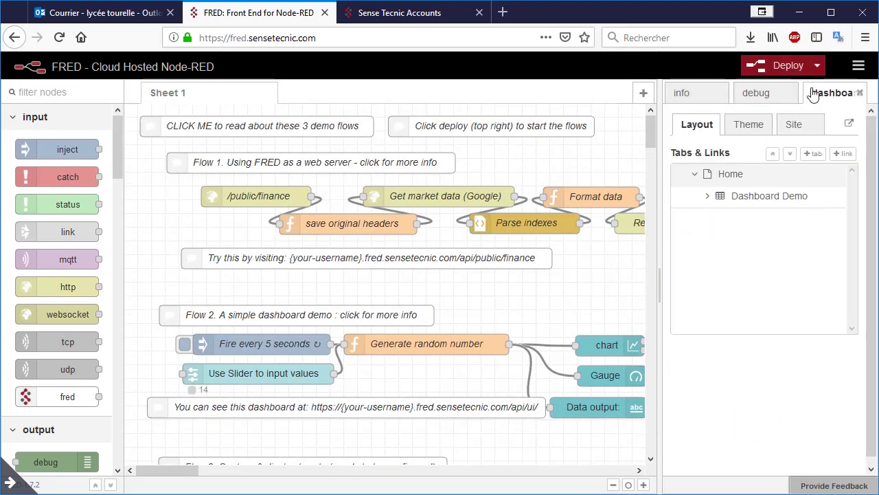
{"action": "left_click", "coordinate": [859, 67]}
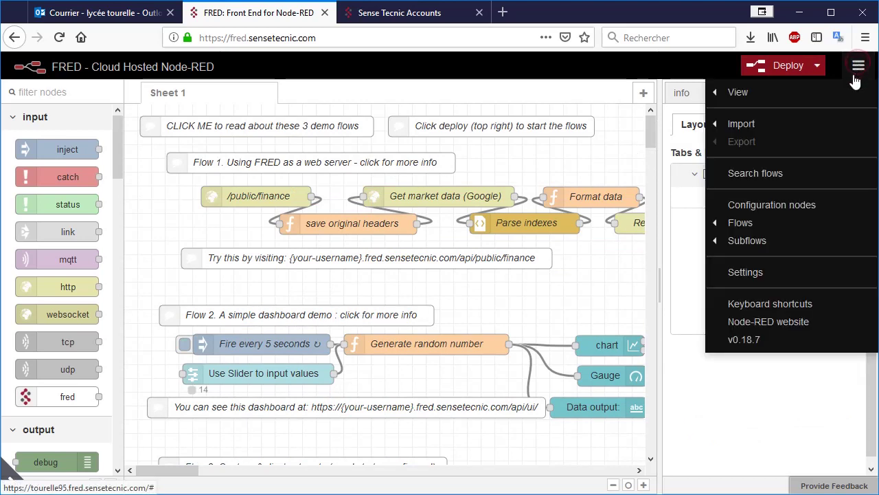
{"action": "mouse_move", "coordinate": [748, 223]}
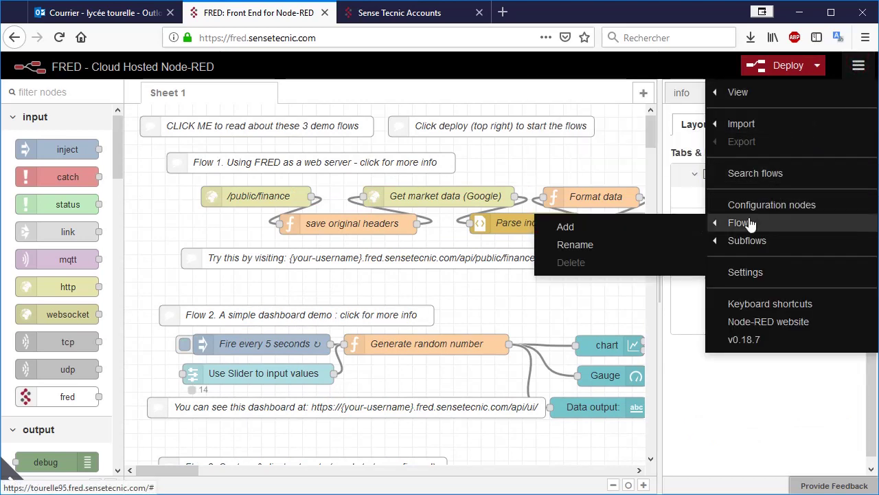
{"action": "left_click", "coordinate": [570, 231]}
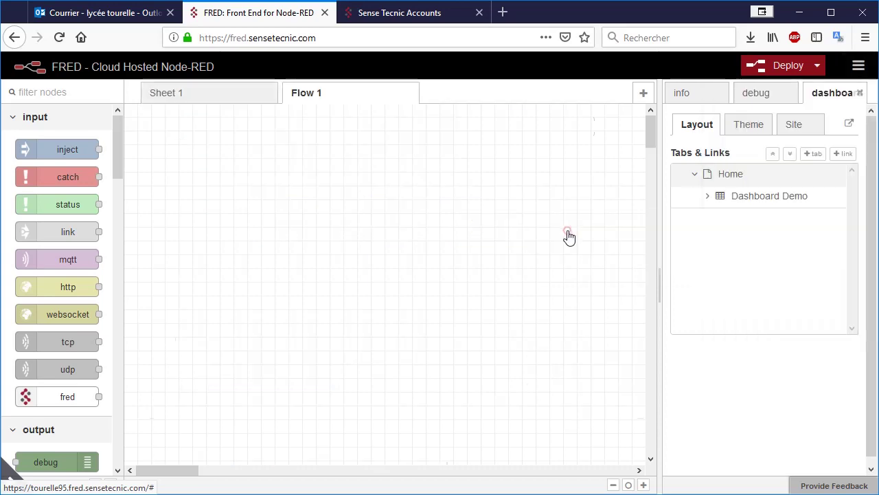
Delete the Sheet 1 demo flows tab.
{"action": "left_click", "coordinate": [229, 96]}
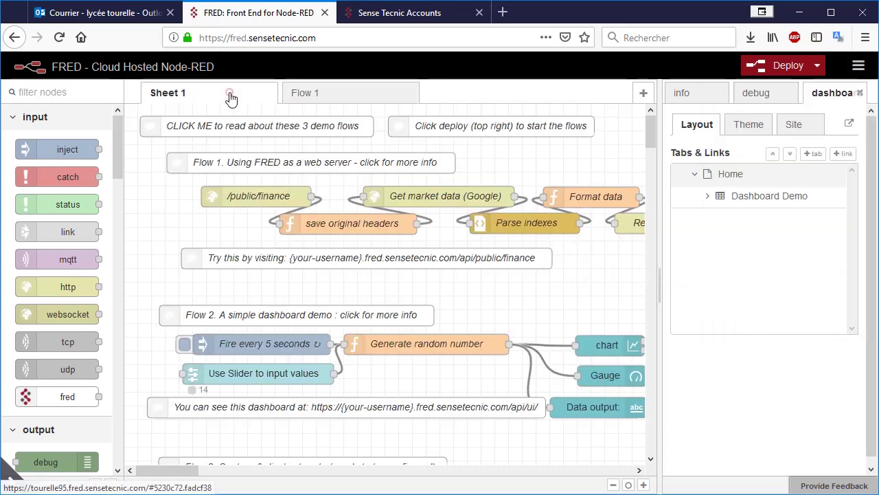
{"action": "left_click", "coordinate": [859, 65]}
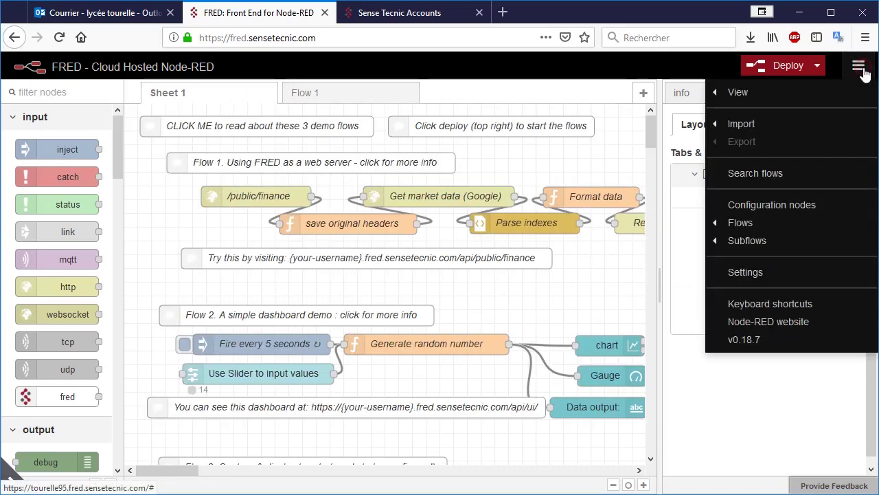
{"action": "mouse_move", "coordinate": [790, 220]}
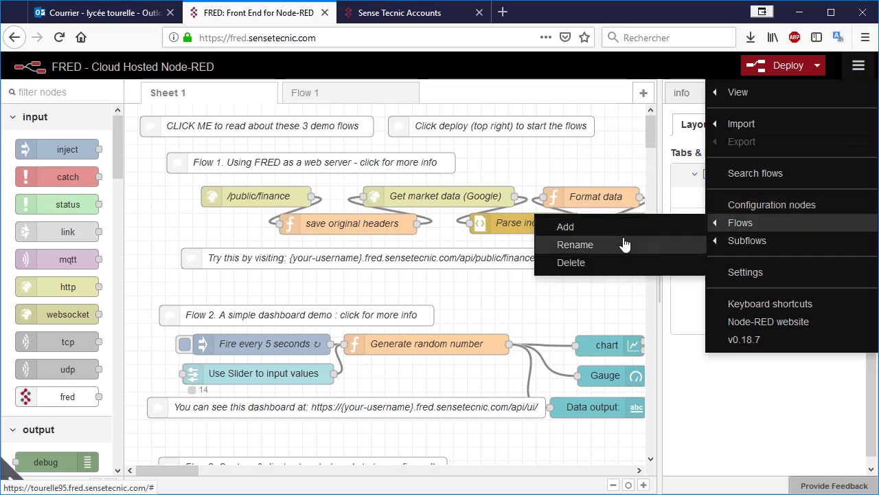
{"action": "left_click", "coordinate": [600, 263]}
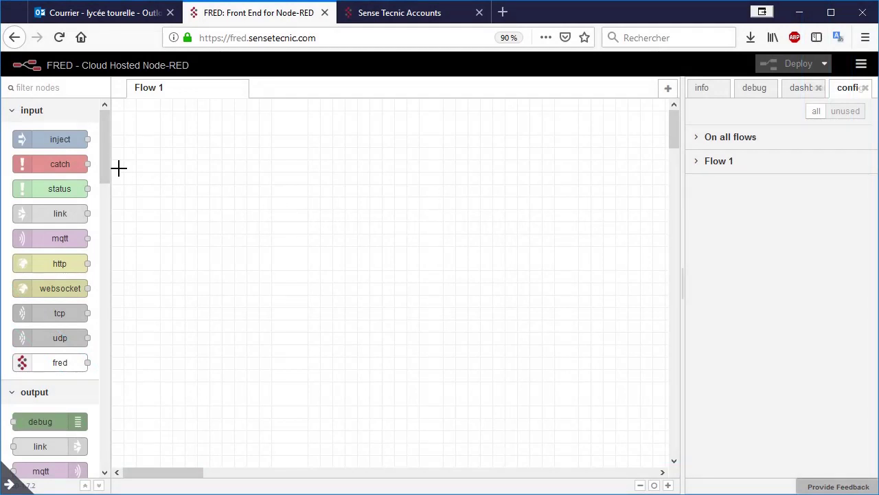
Place an inject and a debug node on Flow 1, wiring timestamp's output to msg.payload.
{"action": "left_click_drag", "start_coordinate": [52, 137], "coordinate": [259, 193]}
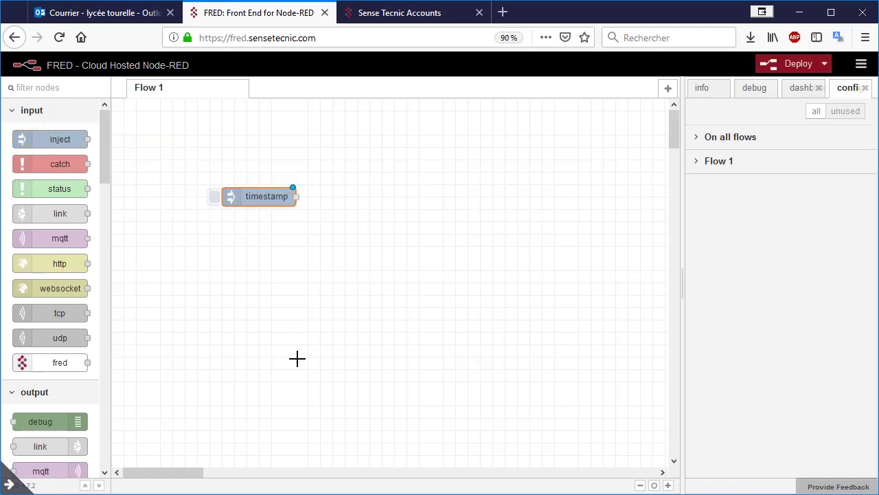
{"action": "left_click_drag", "start_coordinate": [63, 419], "coordinate": [381, 198]}
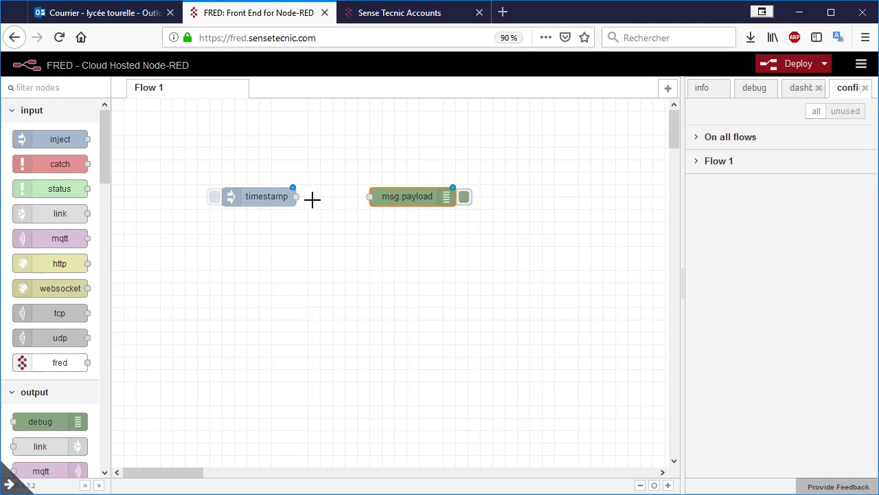
{"action": "left_click_drag", "start_coordinate": [296, 197], "coordinate": [369, 196]}
{"action": "left_click", "coordinate": [371, 274]}
Change the inject node's payload to the string 'Bonjour tout le monde'.
{"action": "double_click", "coordinate": [261, 199]}
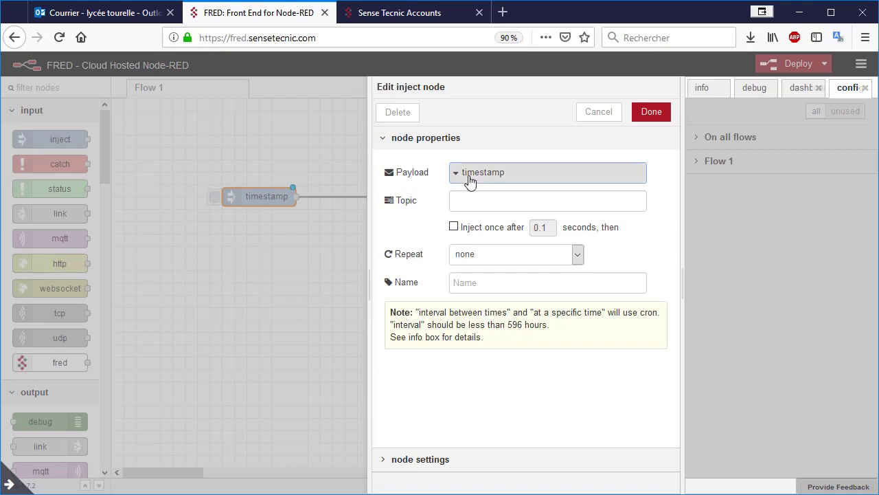
{"action": "left_click", "coordinate": [457, 176]}
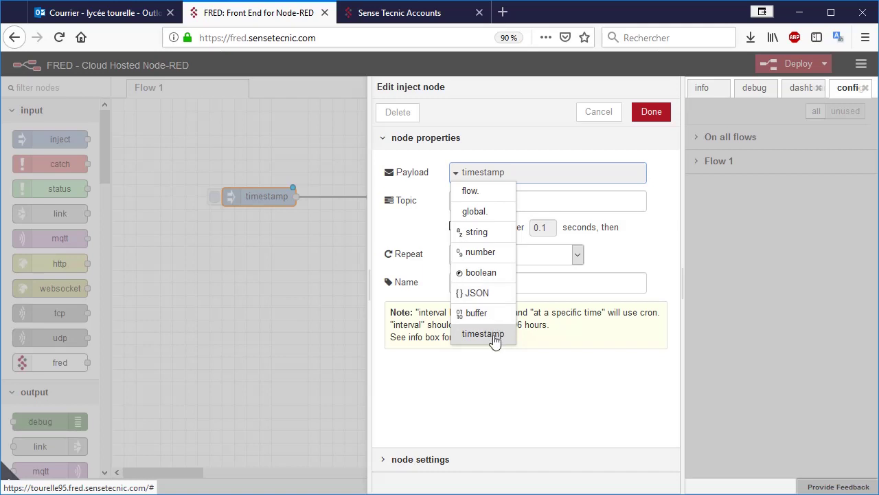
{"action": "left_click", "coordinate": [489, 233]}
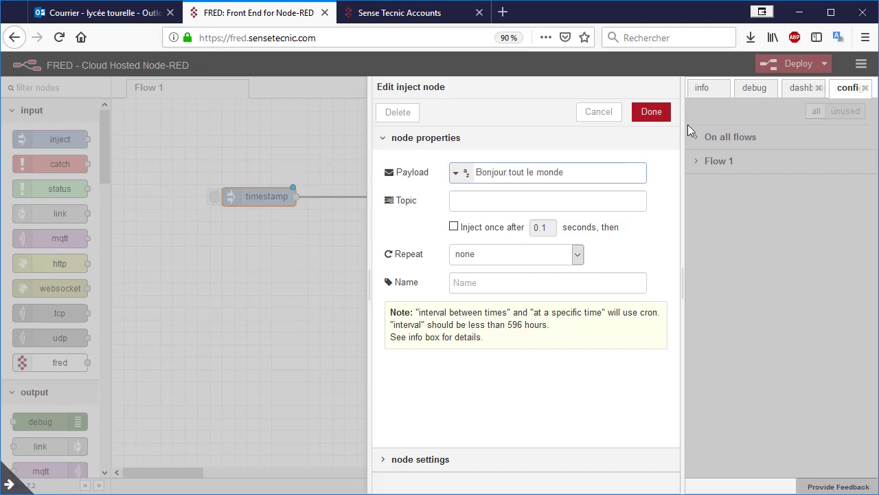
{"action": "left_click", "coordinate": [652, 116]}
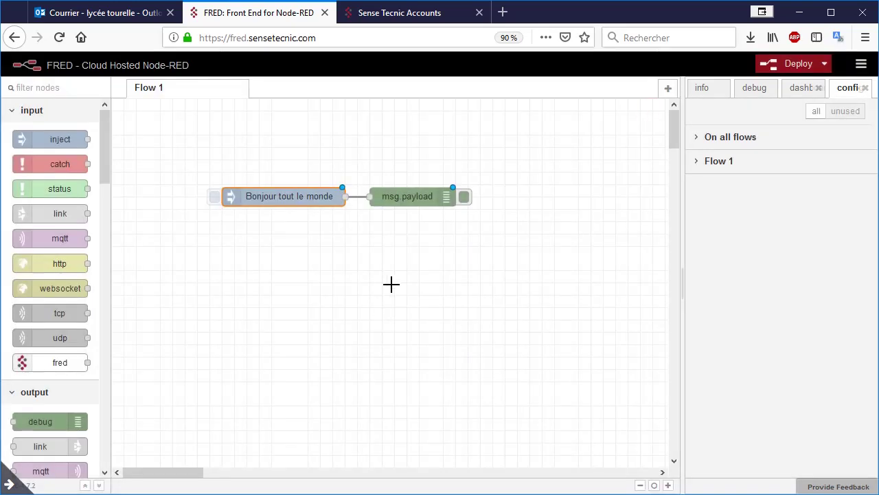
Deploy the flow, widen the sidebar, and view the inject node's info and the debug messages.
{"action": "left_click", "coordinate": [780, 69]}
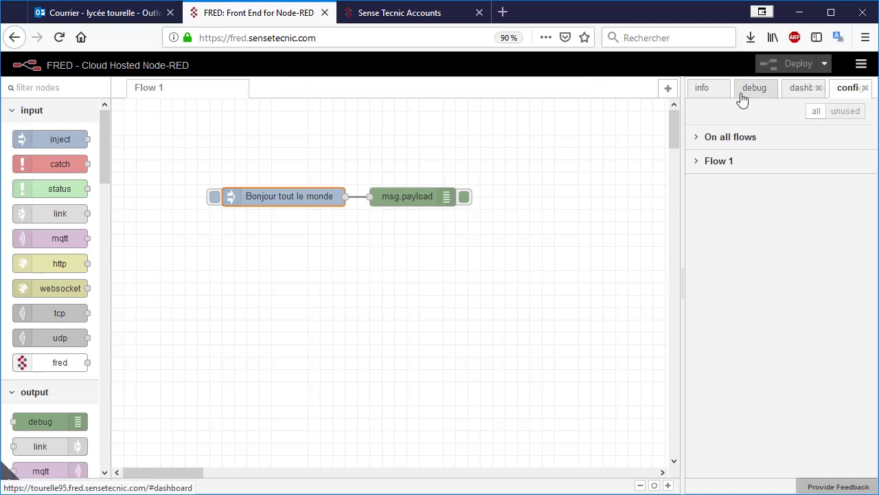
{"action": "left_click", "coordinate": [705, 92]}
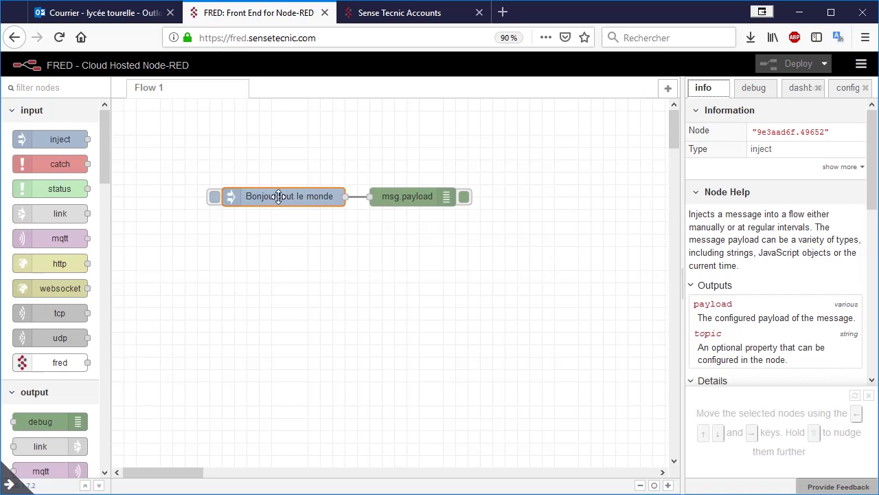
{"action": "left_click_drag", "start_coordinate": [681, 278], "coordinate": [595, 277]}
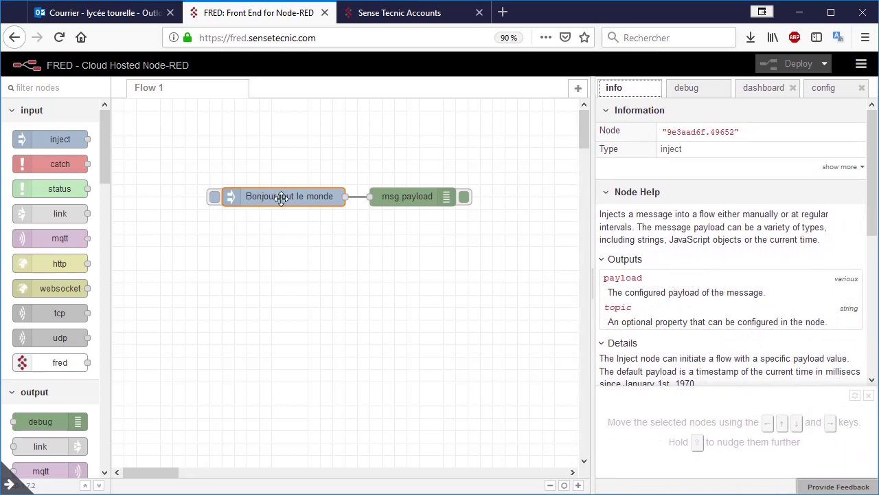
{"action": "left_click", "coordinate": [410, 200]}
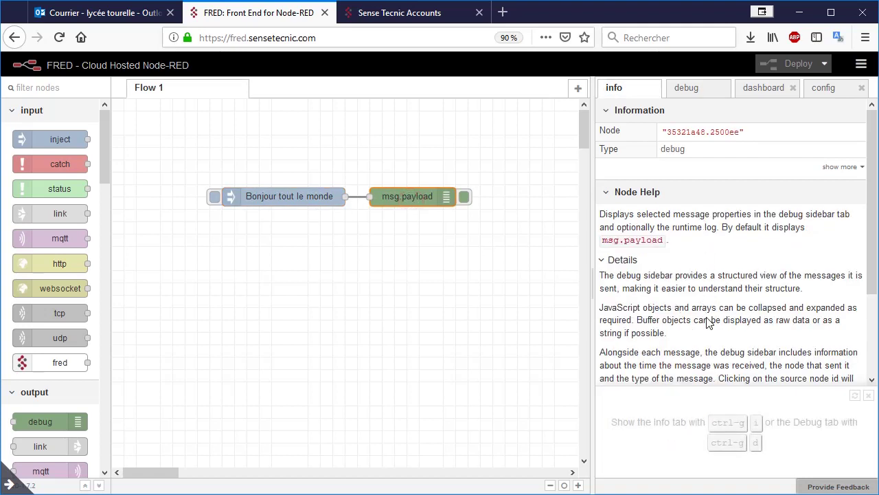
{"action": "left_click", "coordinate": [687, 89]}
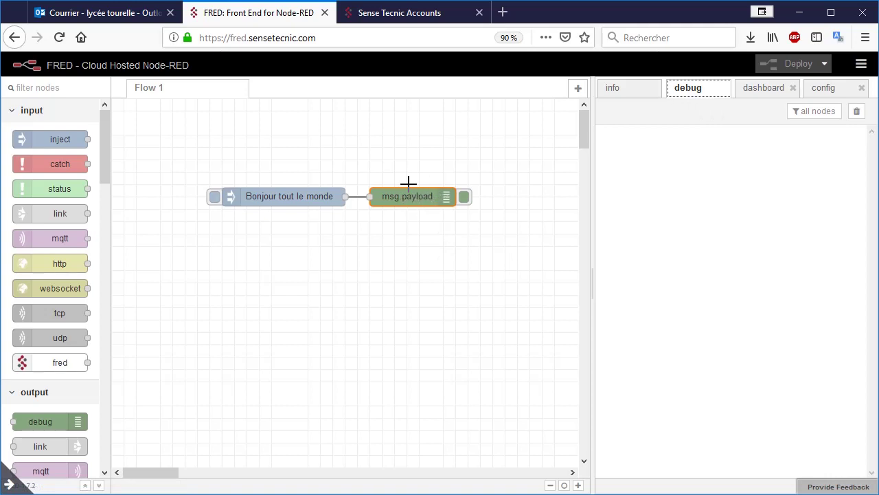
Check the dashboard and config-node tabs, then redeploy and inject 'Bonjour tout le monde' once.
{"action": "left_click", "coordinate": [767, 91]}
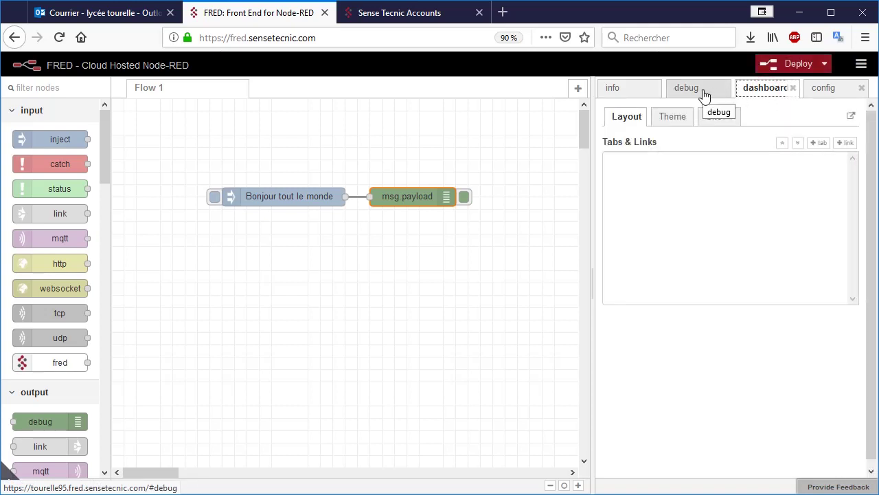
{"action": "left_click", "coordinate": [825, 91]}
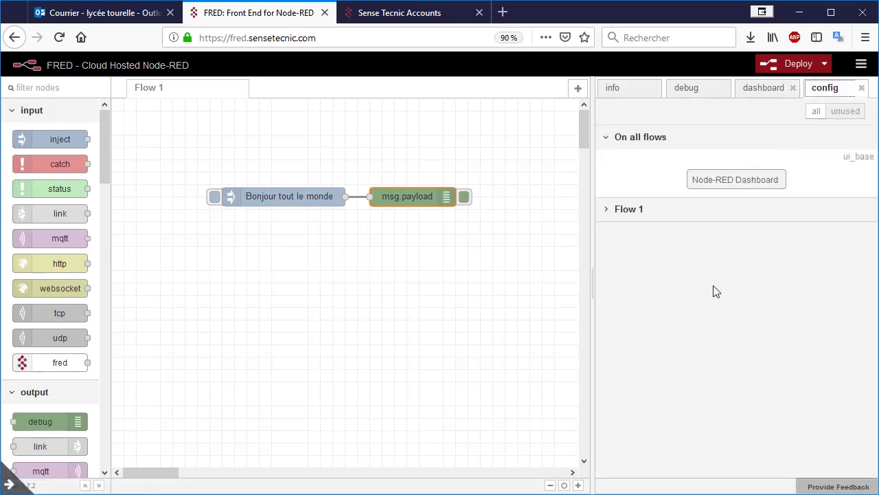
{"action": "left_click", "coordinate": [697, 95]}
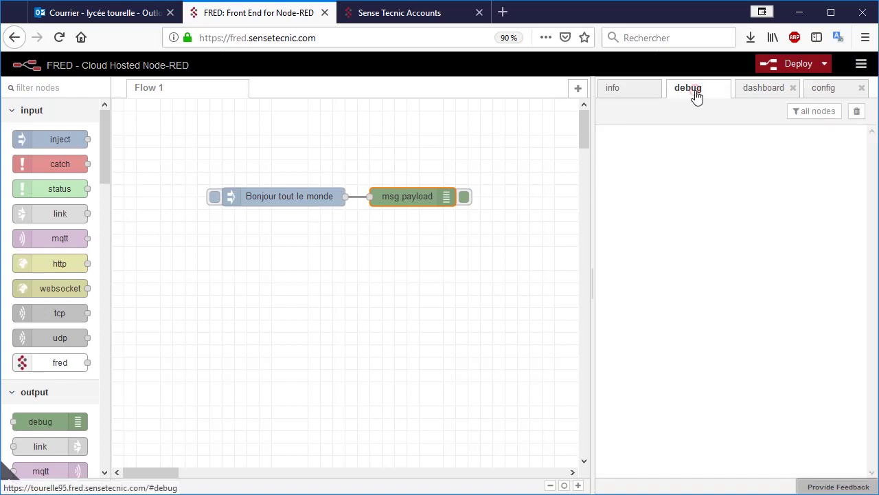
{"action": "left_click", "coordinate": [773, 71]}
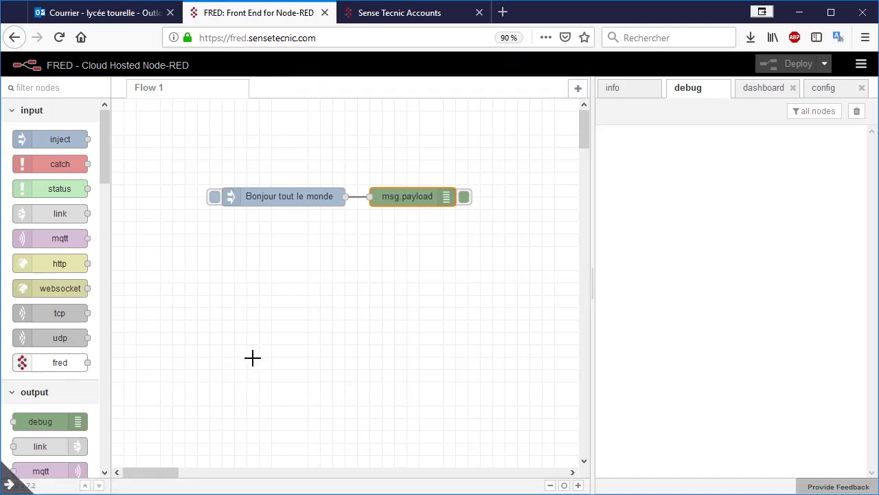
{"action": "left_click", "coordinate": [215, 198]}
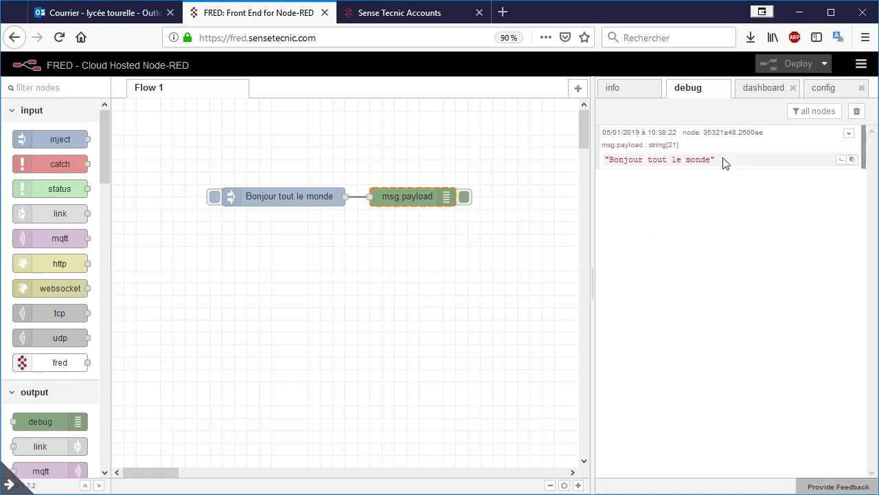
Set the inject node to 'Inject once after' 0.1 s and repeat at an interval of every 1 second.
{"action": "double_click", "coordinate": [276, 197]}
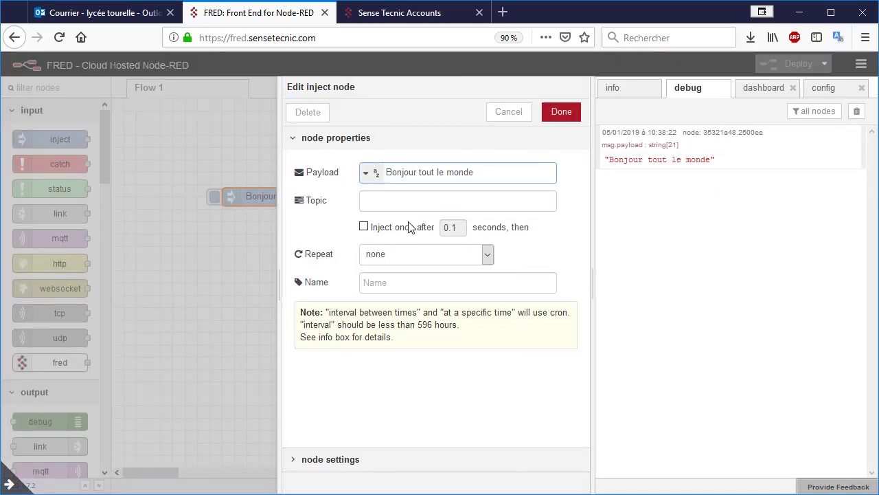
{"action": "left_click", "coordinate": [365, 231]}
{"action": "left_click", "coordinate": [489, 255]}
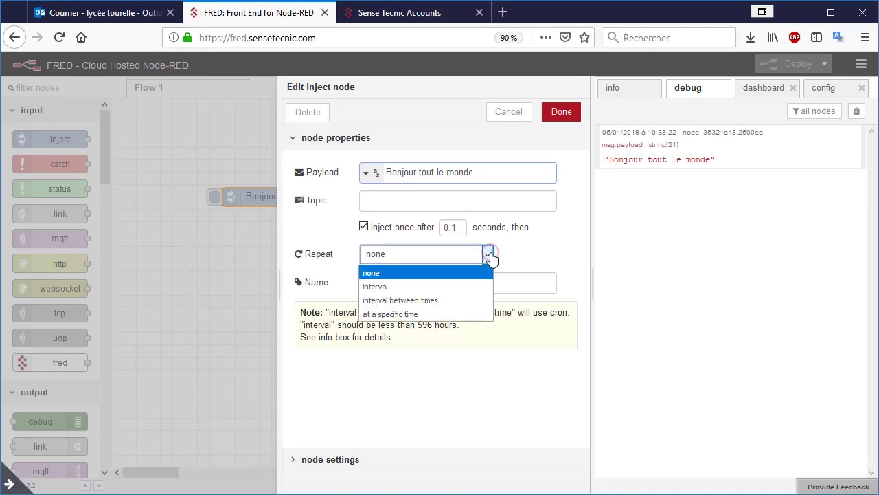
{"action": "left_click", "coordinate": [451, 291]}
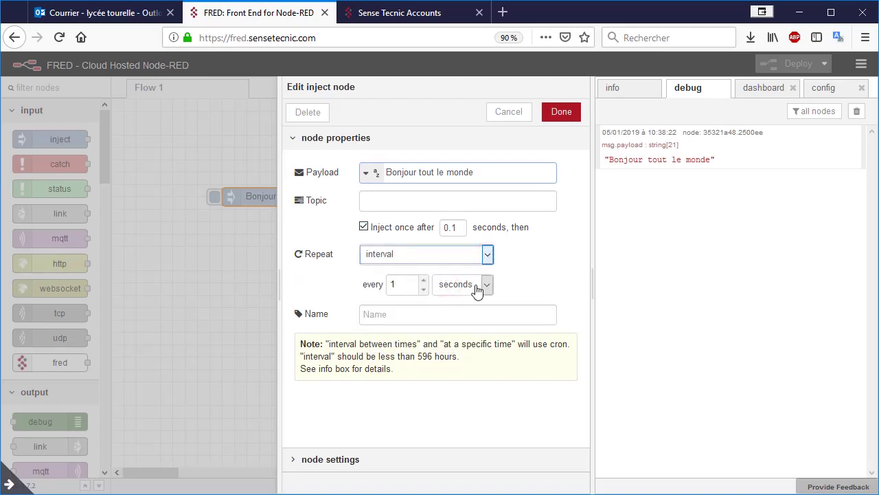
{"action": "left_click", "coordinate": [565, 112]}
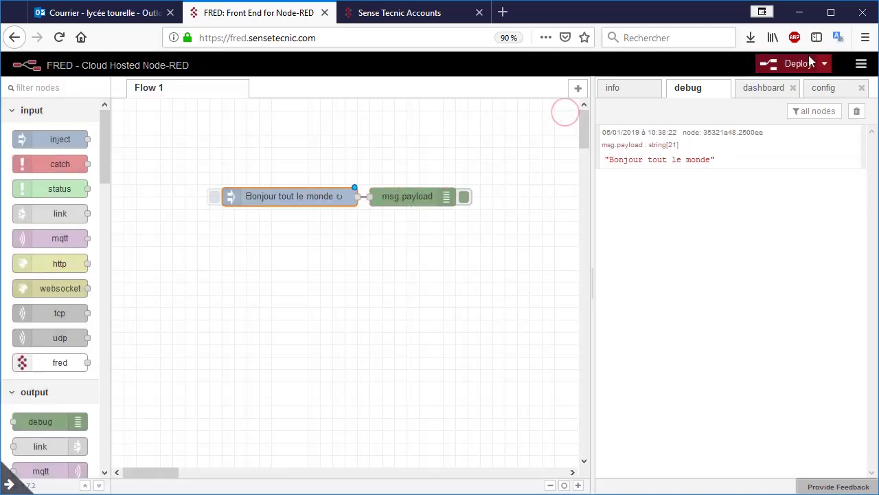
Deploy the repeating flow, clear the debug list, and toggle the msg.payload debug node off and on.
{"action": "left_click", "coordinate": [857, 111]}
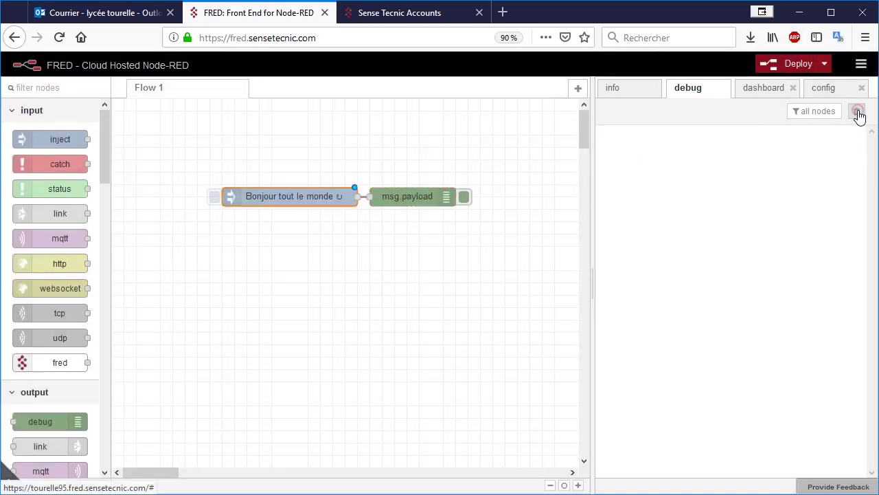
{"action": "left_click", "coordinate": [796, 64]}
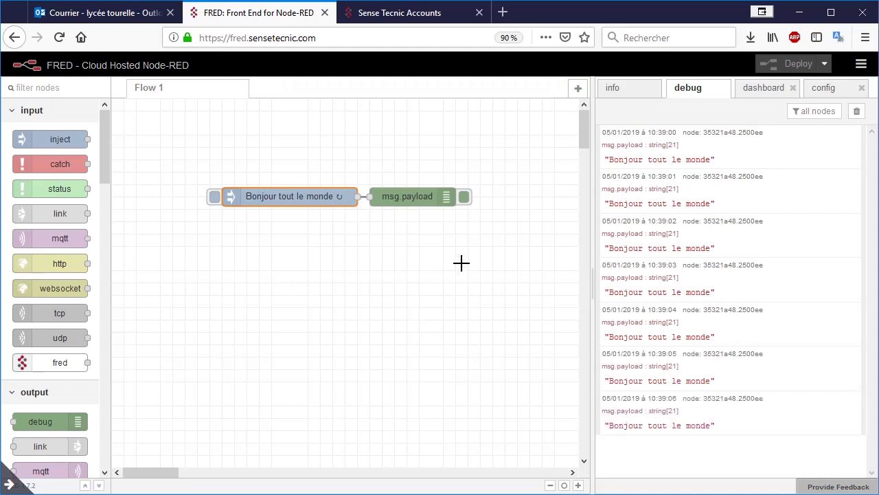
{"action": "left_click", "coordinate": [462, 201]}
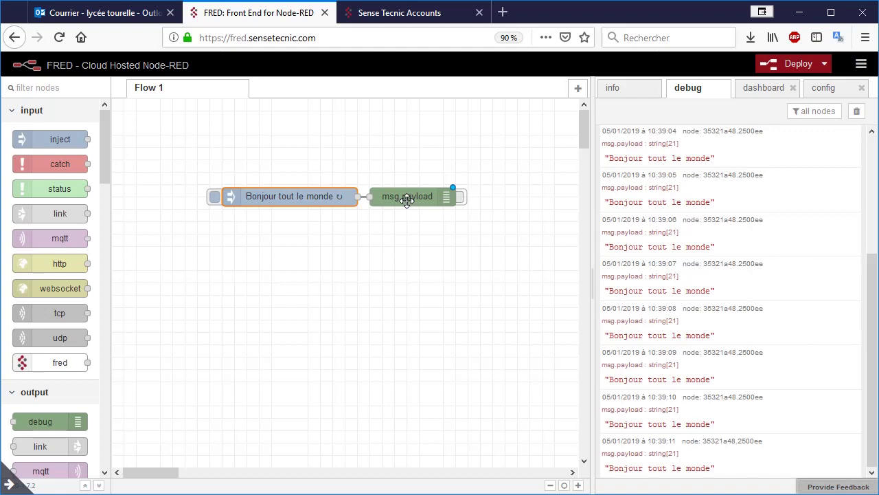
{"action": "left_click", "coordinate": [859, 111]}
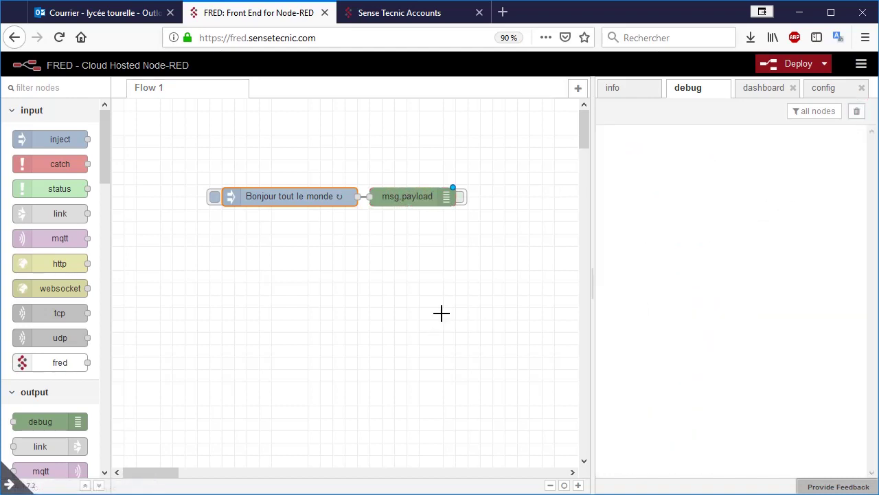
{"action": "left_click", "coordinate": [463, 199]}
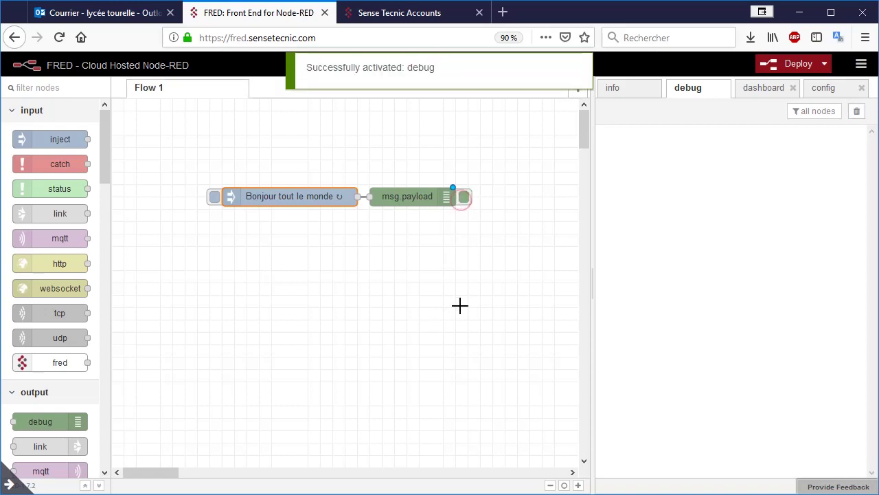